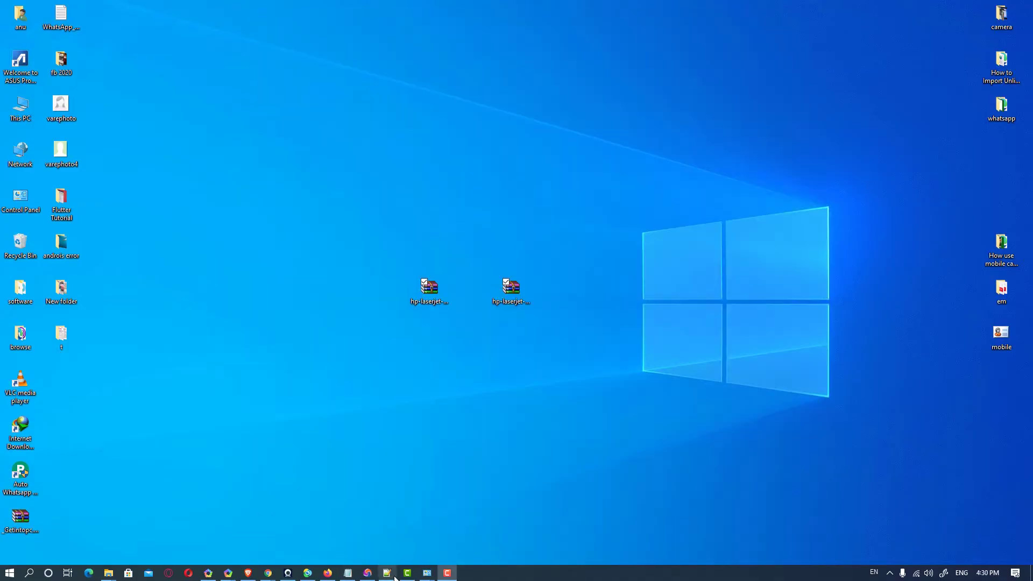
Step: Minimize the Notepad notes holding the 64-bit and 32-bit driver download links
click(347, 573)
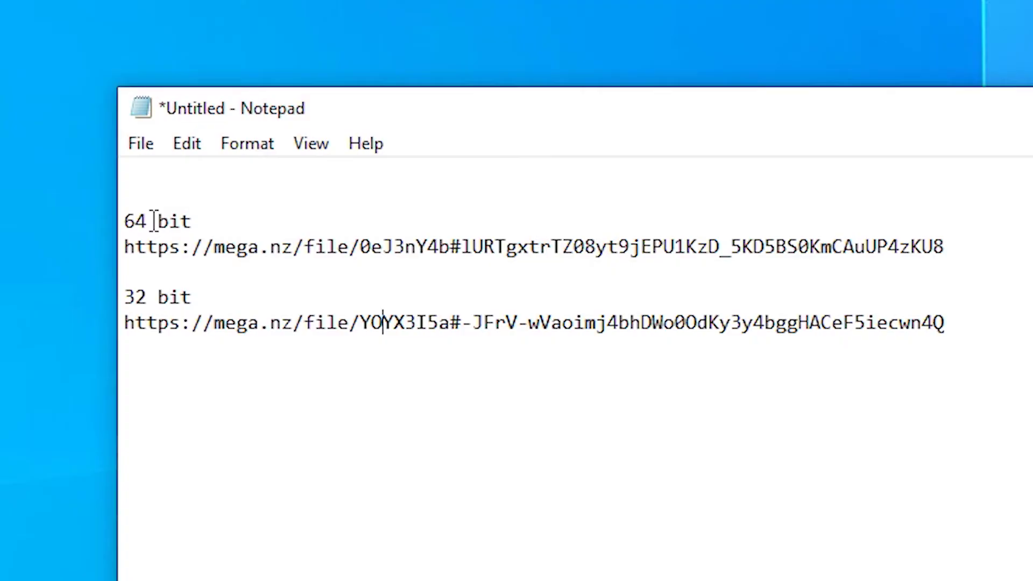
click(348, 568)
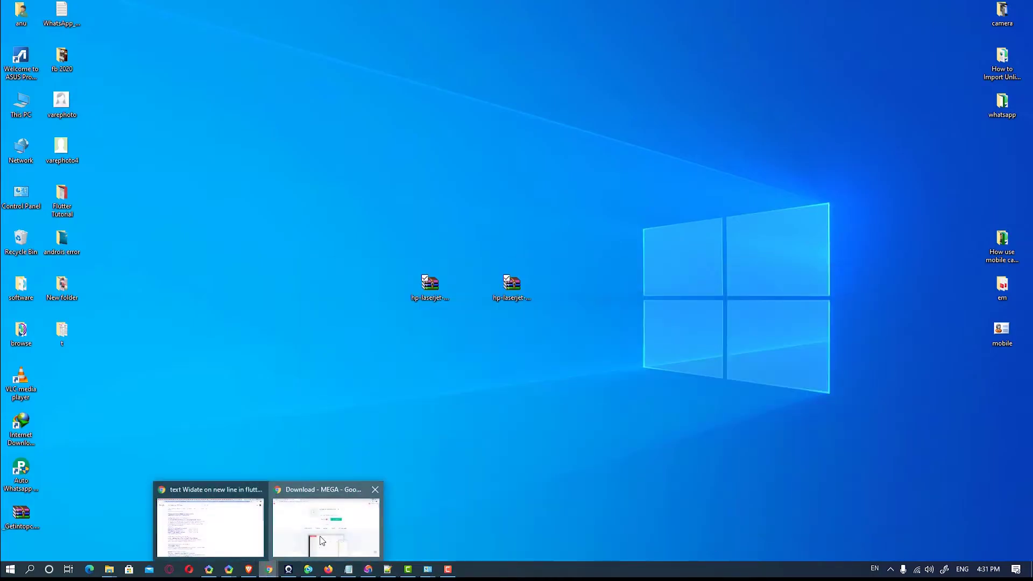
mouse_move(268, 569)
click(321, 541)
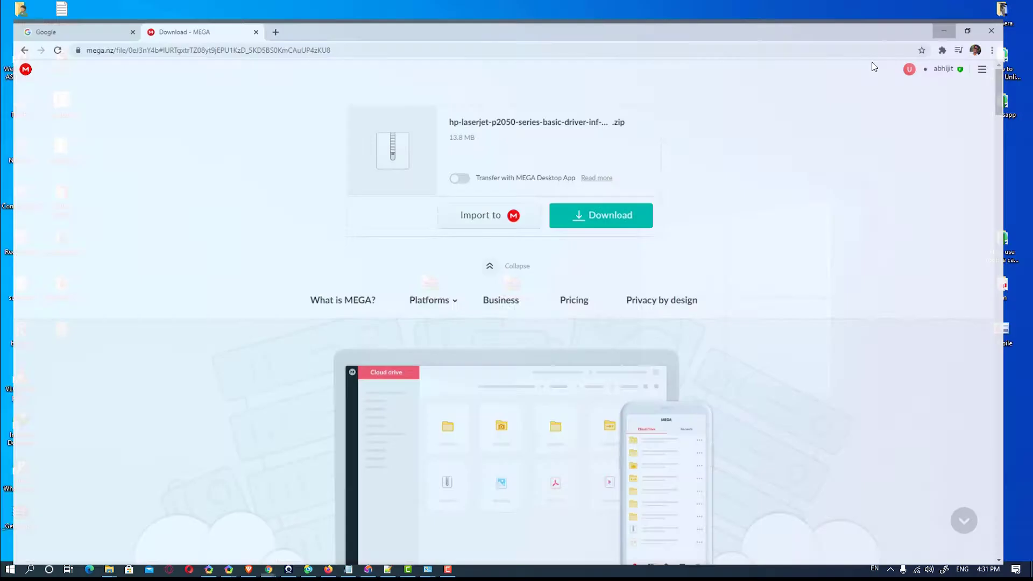
click(972, 9)
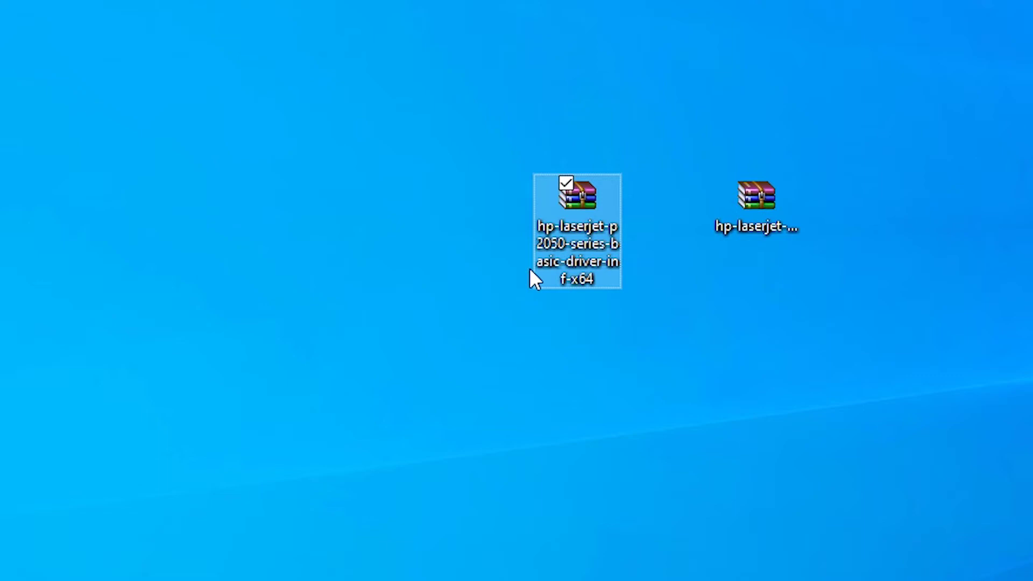
mouse_move(577, 230)
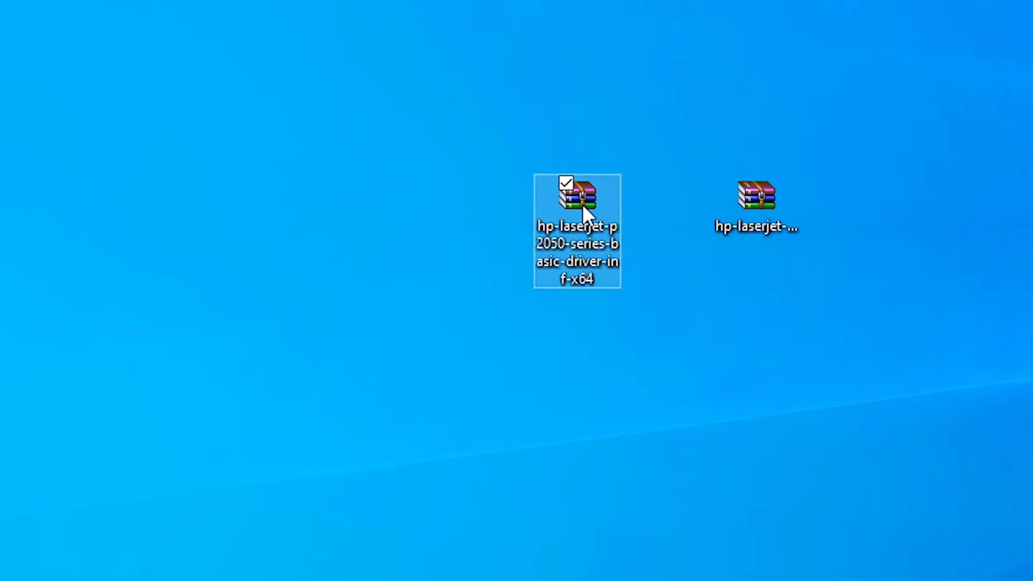
Step: Extract the x64 driver zip with WinRAR and drag the extracted folder to the desktop centre
right_click(582, 204)
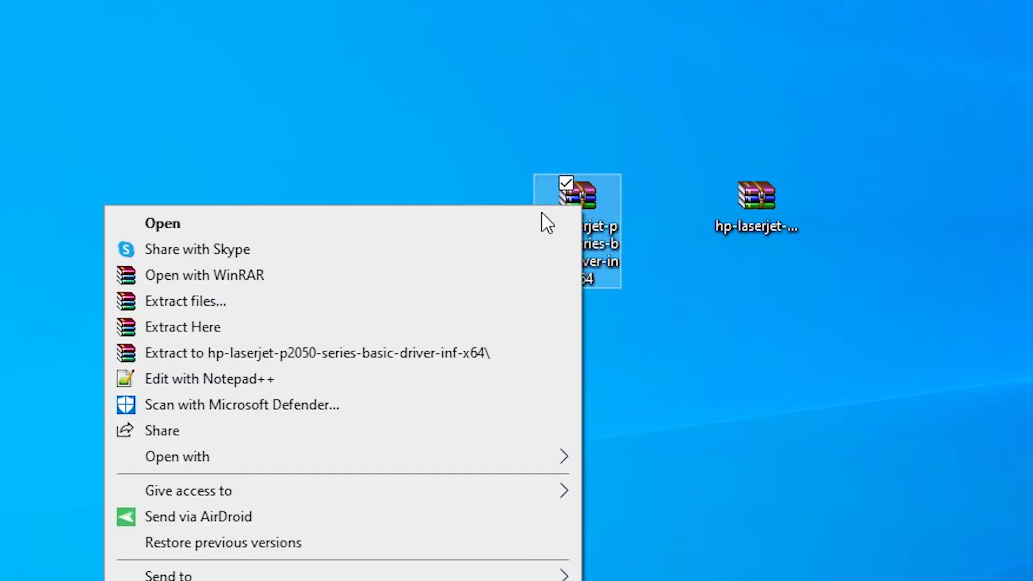
click(266, 305)
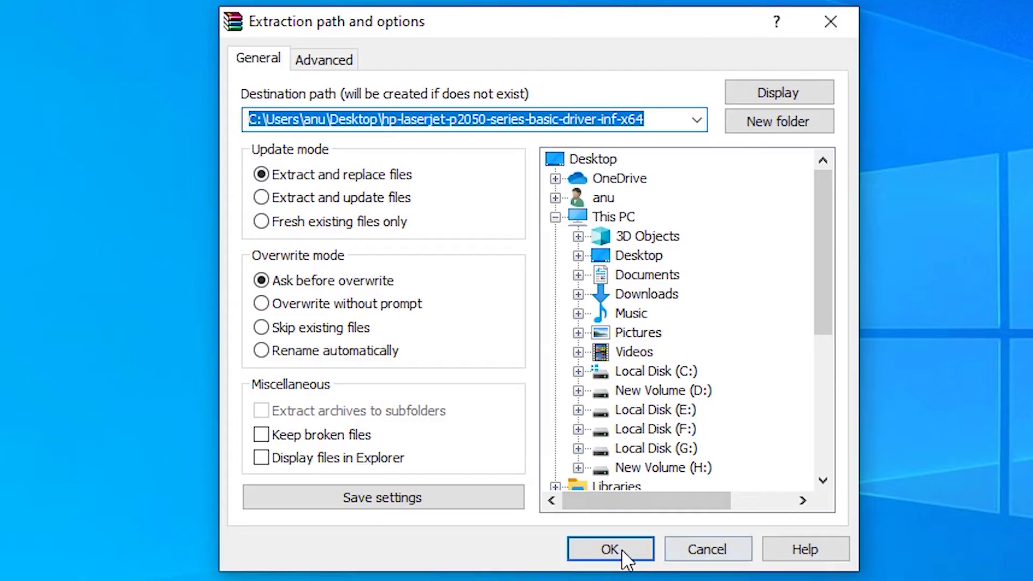
click(622, 551)
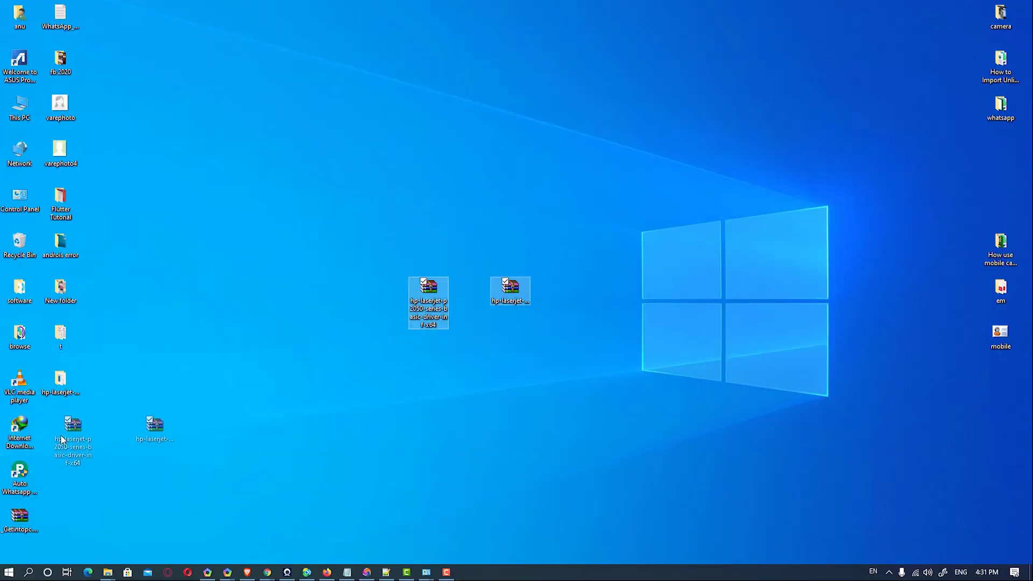
drag(63, 386, 476, 283)
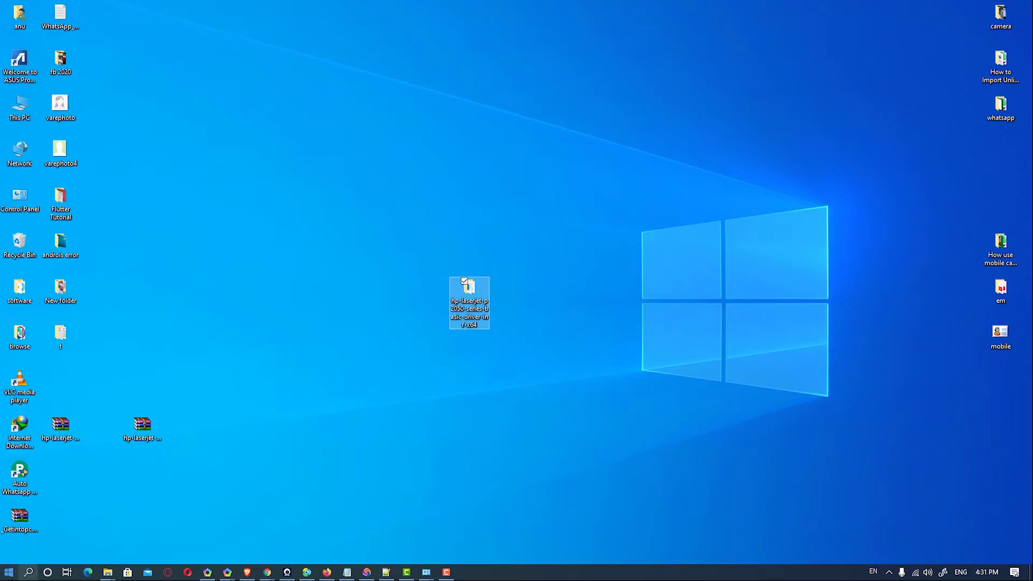
Step: Search Start for 'co' and launch Control Panel from the results
click(8, 572)
text(co)
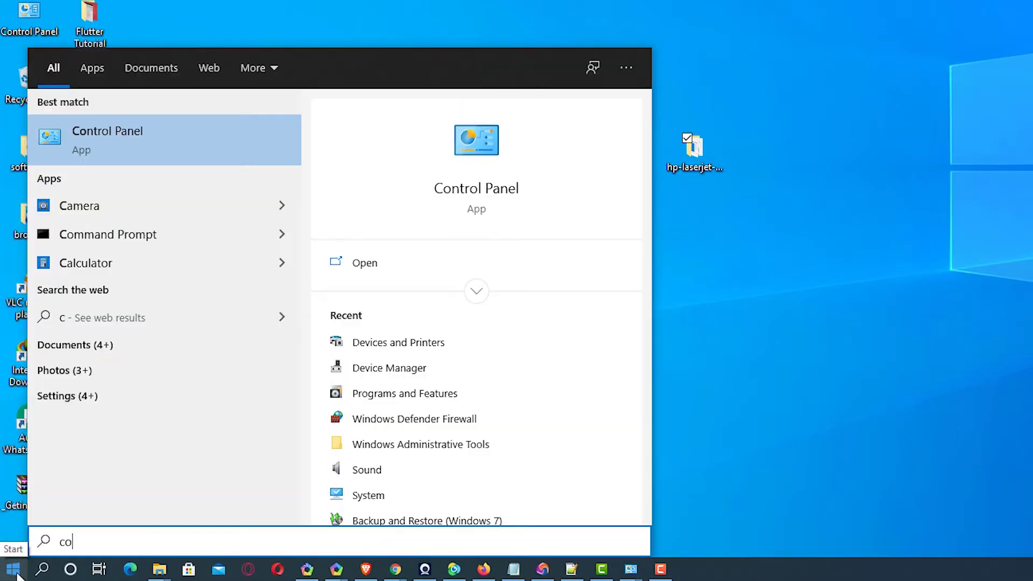
click(192, 120)
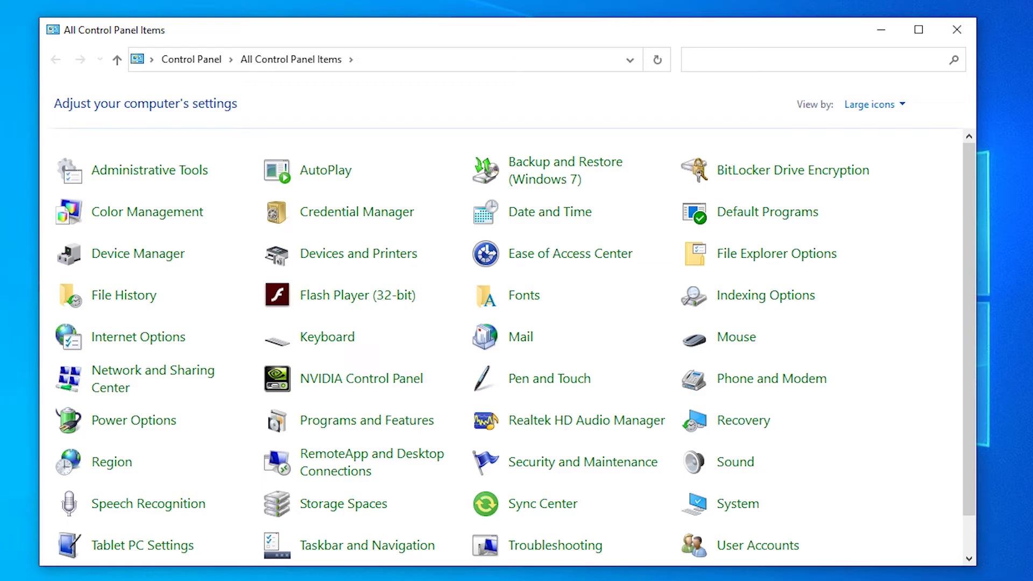
Step: From Devices and Printers, start adding a printer and choose 'The printer that I want isn't listed'
click(356, 260)
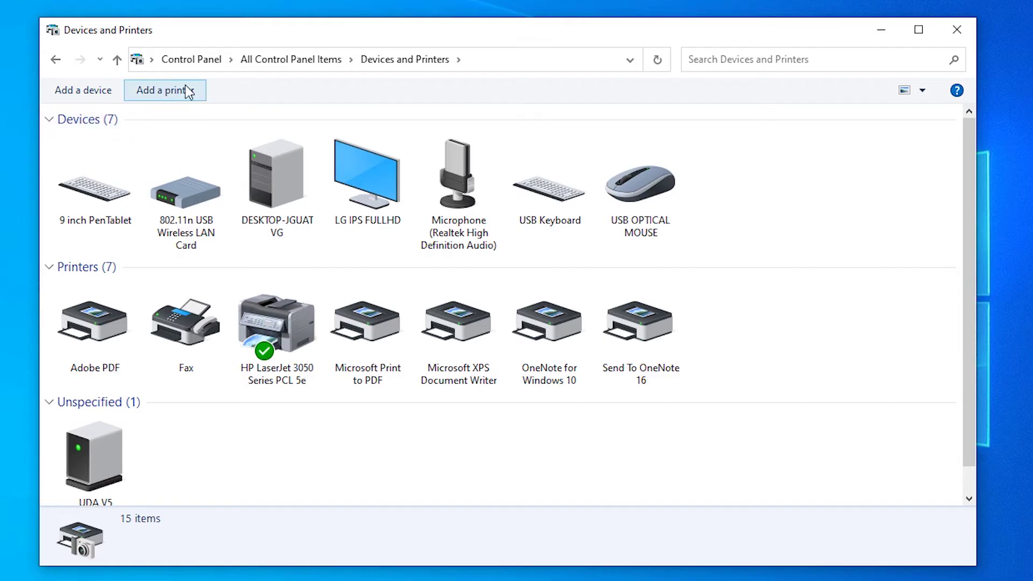
click(165, 91)
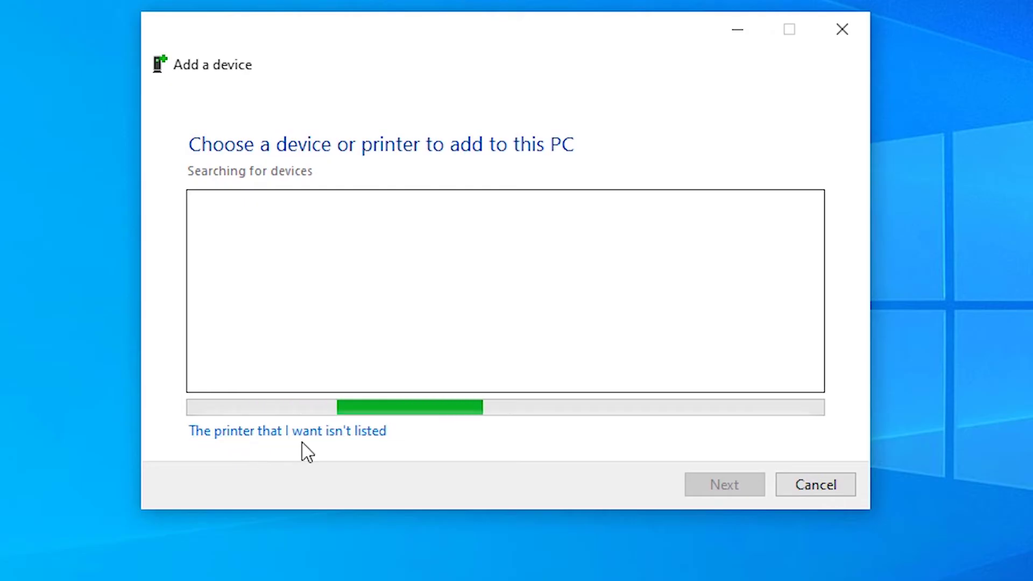
click(349, 432)
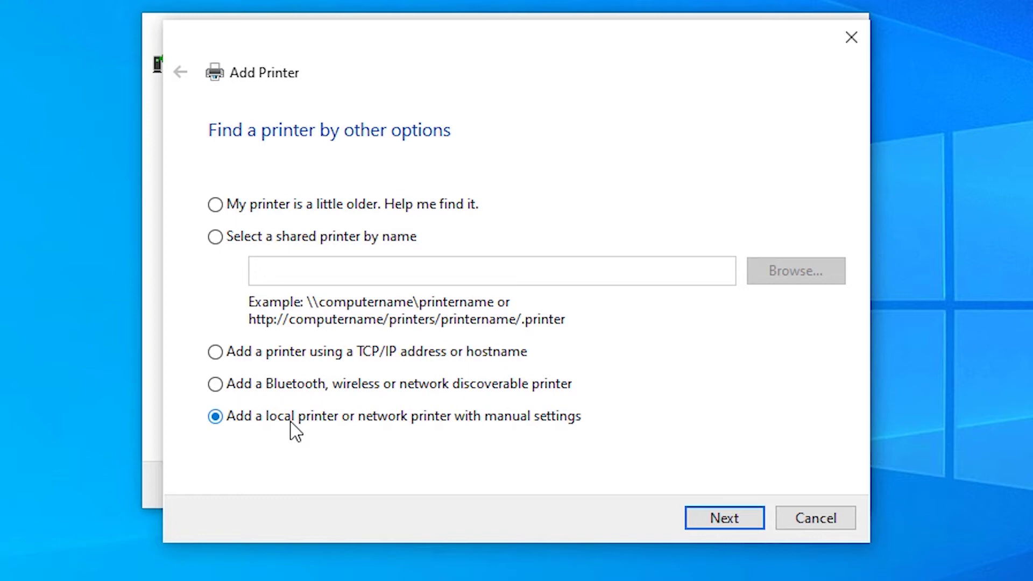
Step: Use the existing USB001 virtual USB printer port and proceed to driver installation
click(724, 517)
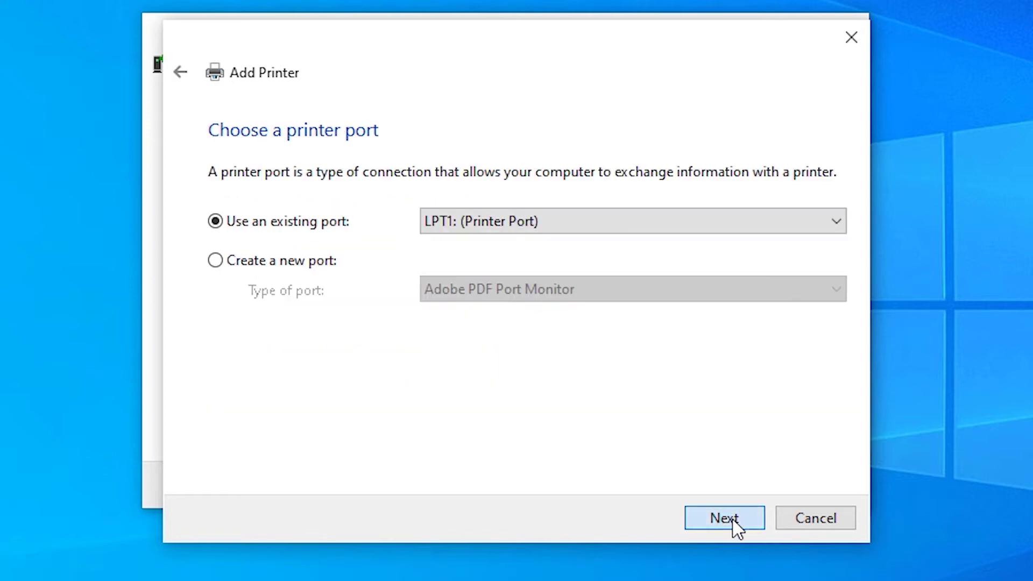
click(597, 219)
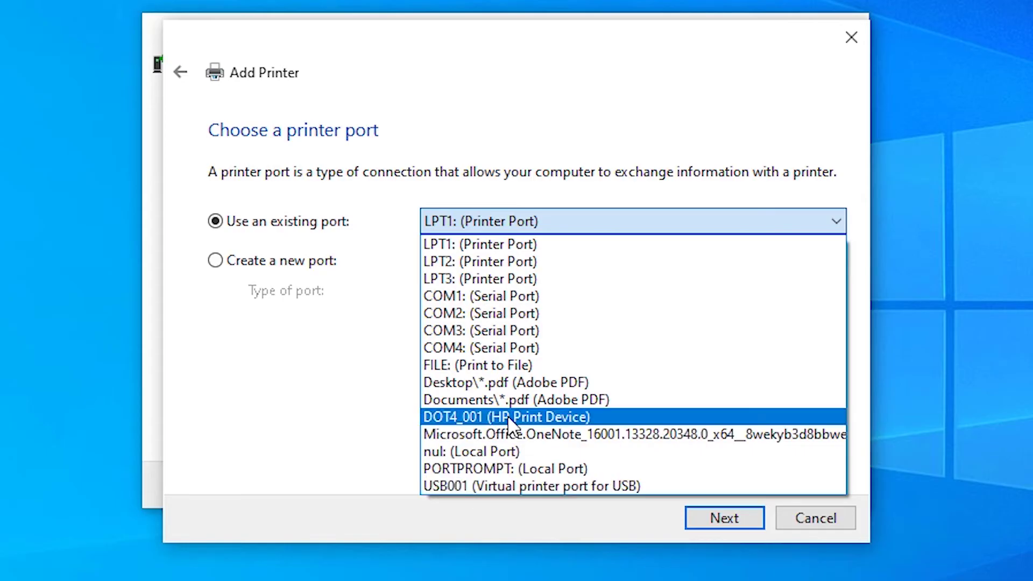
click(495, 485)
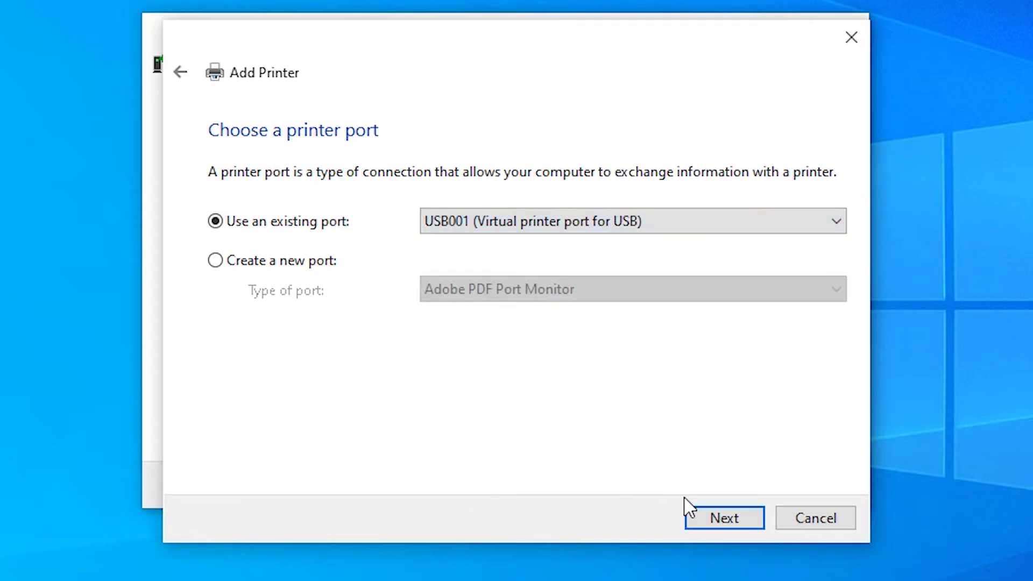
click(700, 521)
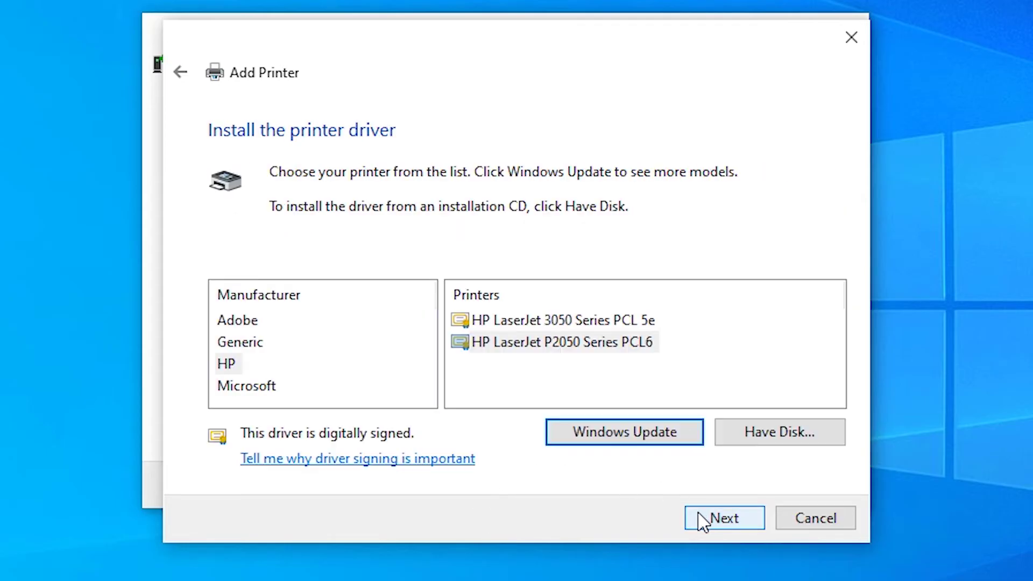
Step: Load hppaew13.inf from the Desktop's hp-laserjet-p2050 x64 driver folder via Have Disk
click(803, 434)
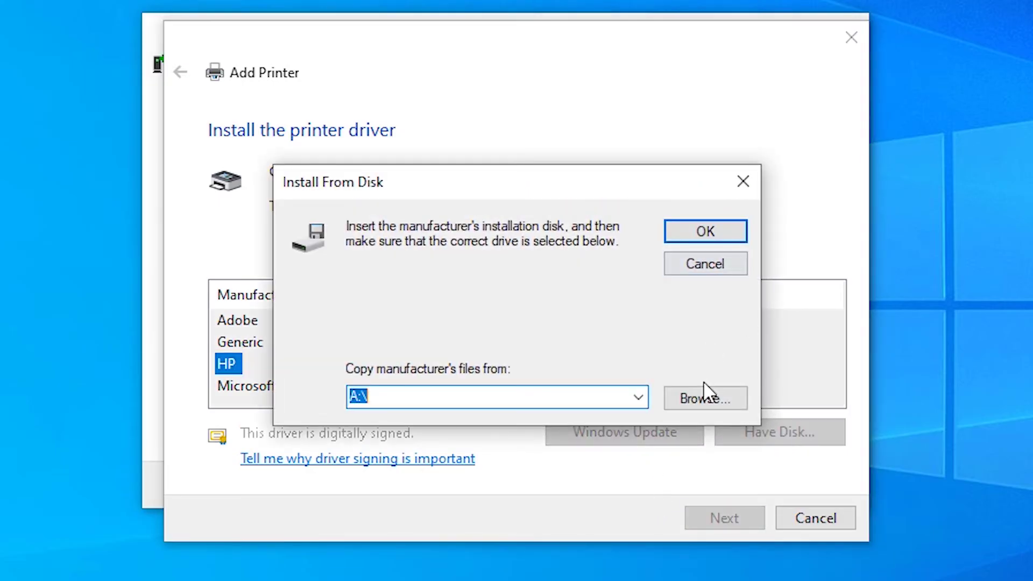
click(704, 395)
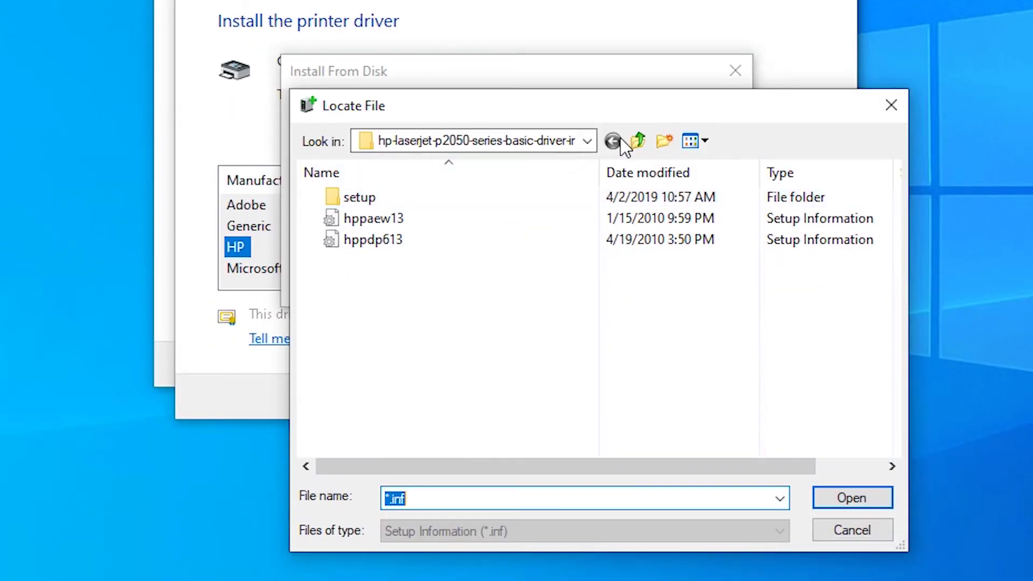
click(576, 139)
click(403, 212)
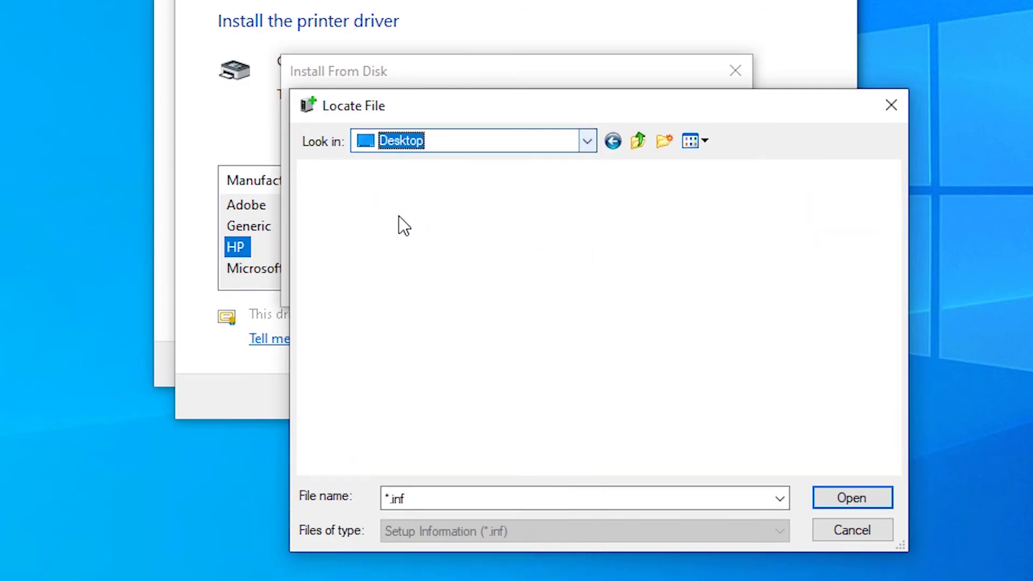
scroll(710, 403, down, 2)
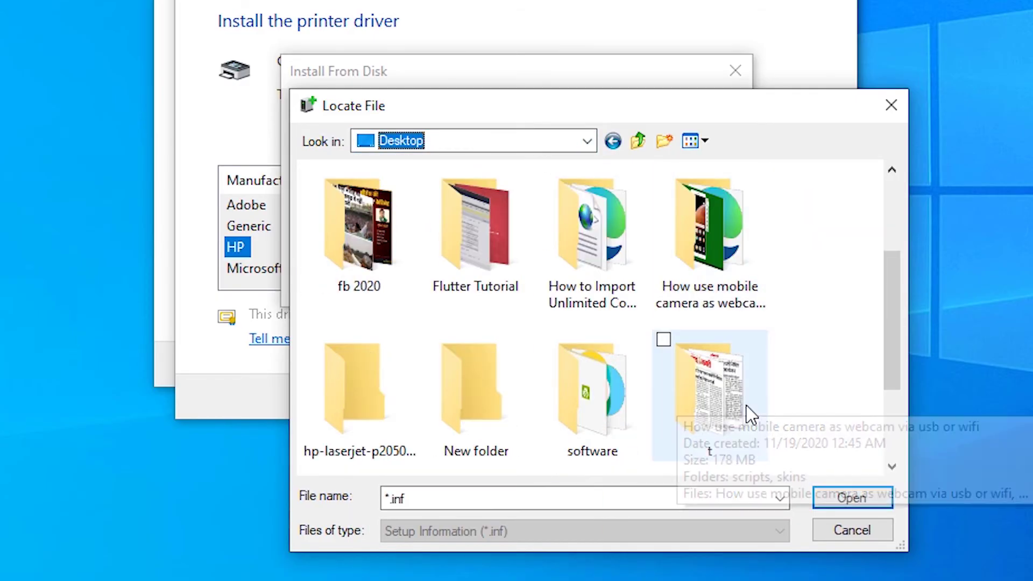
double_click(363, 432)
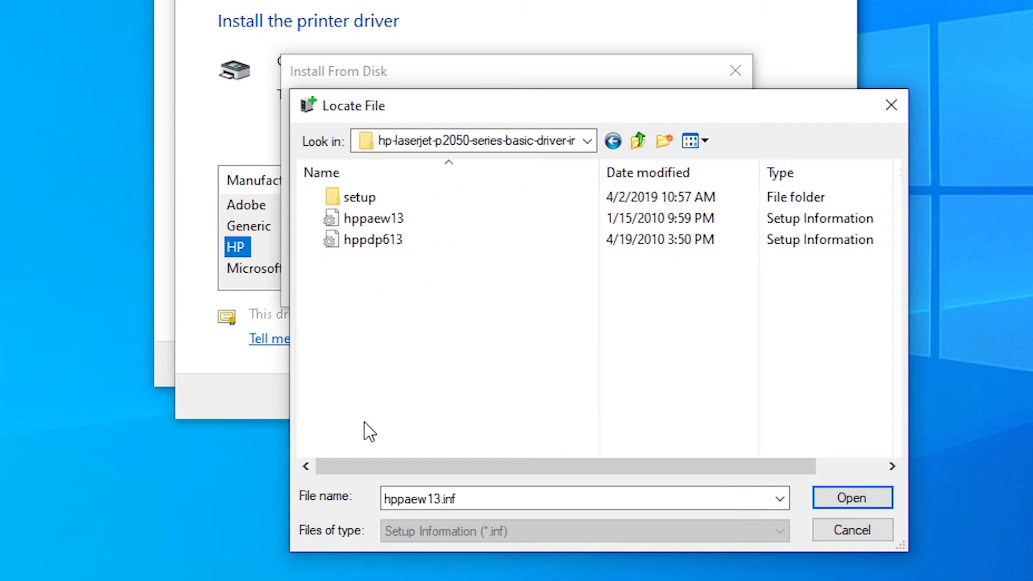
click(842, 500)
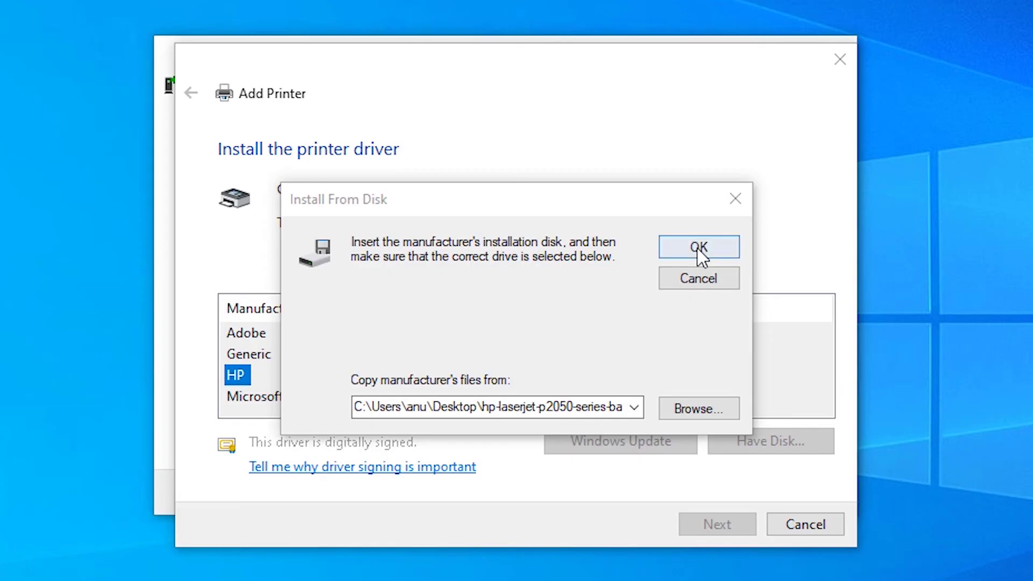
click(698, 248)
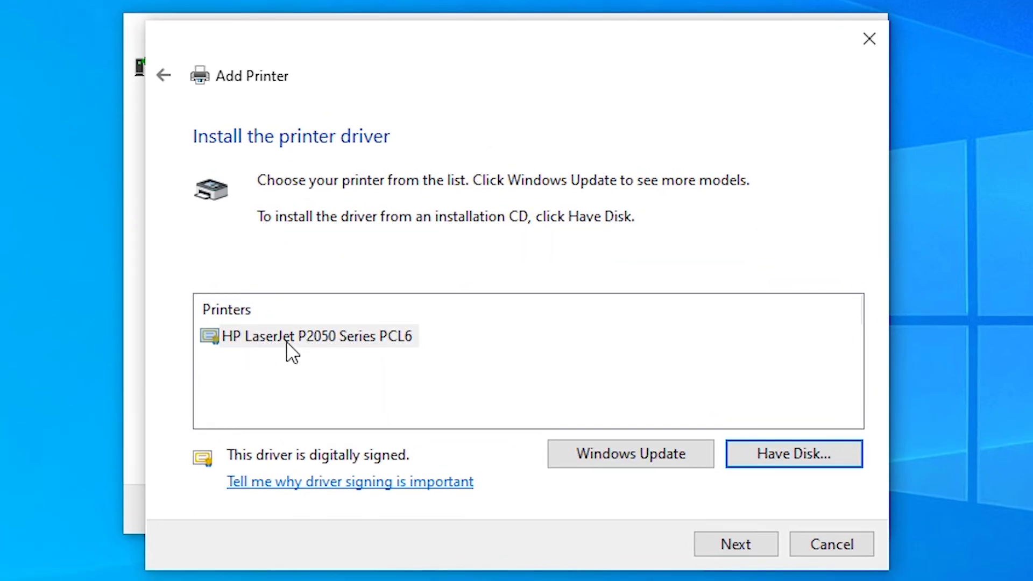
Step: Install HP LaserJet P2050 Series PCL6, replacing the current driver and keeping the default name, then finish
click(291, 352)
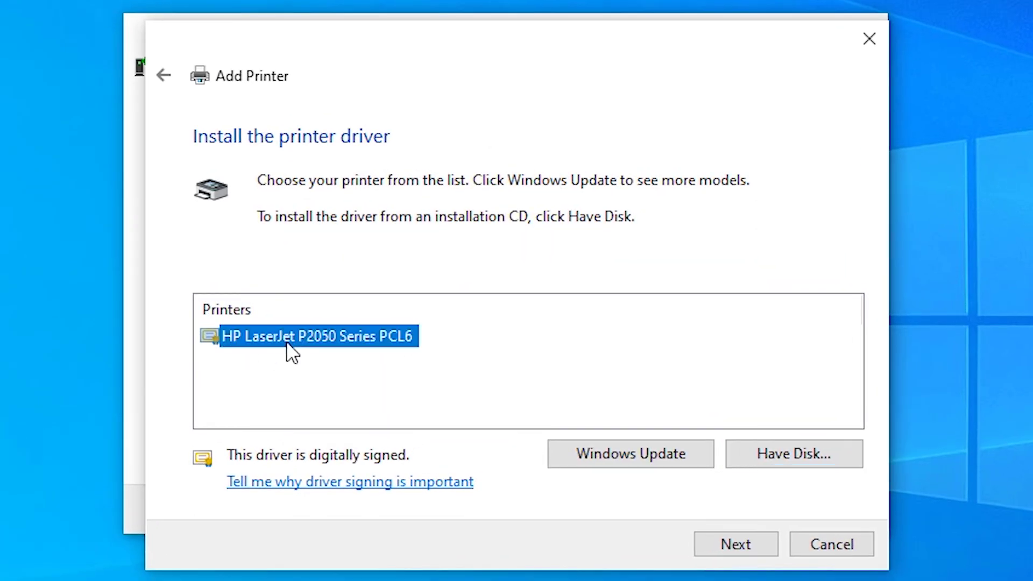
click(726, 551)
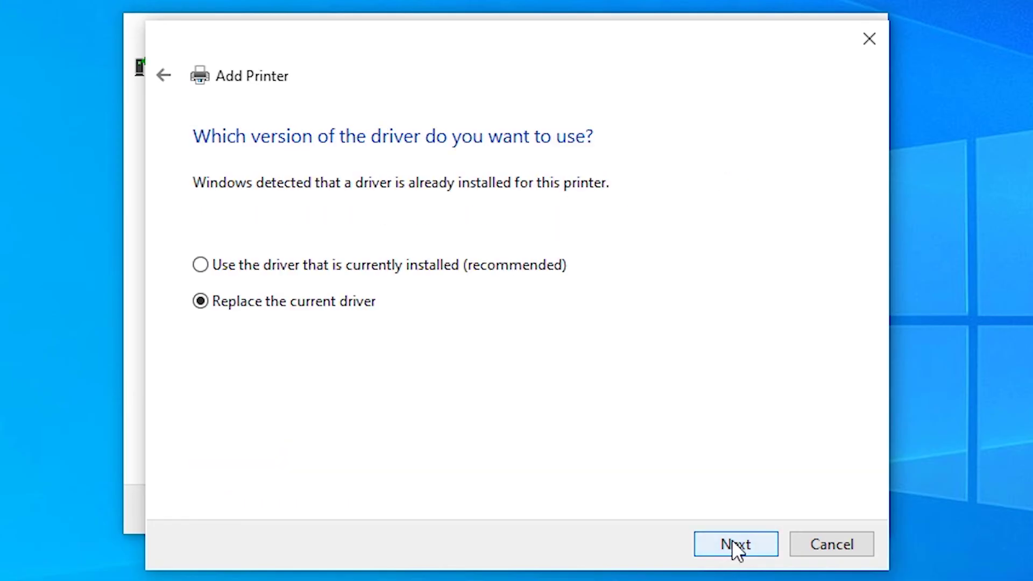
click(731, 540)
click(732, 539)
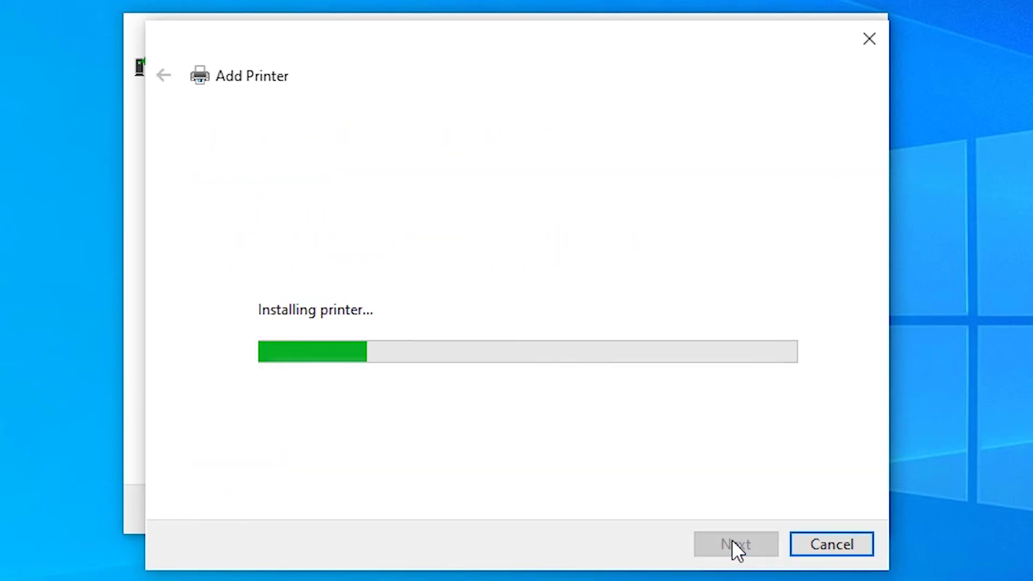
click(735, 548)
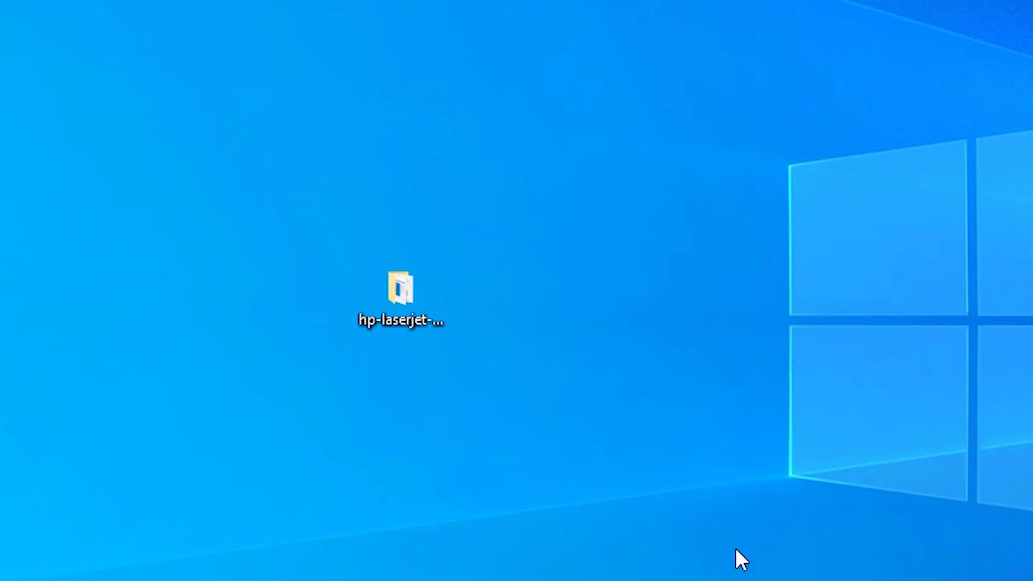
mouse_move(426, 572)
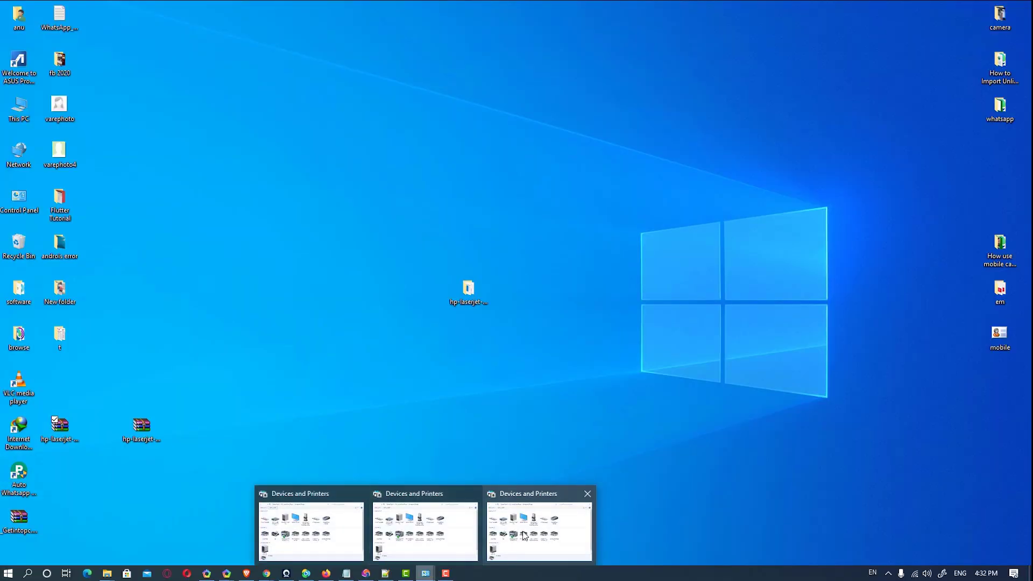
Step: Restore the Devices and Printers window from its taskbar thumbnail to show the new HP printer
click(526, 534)
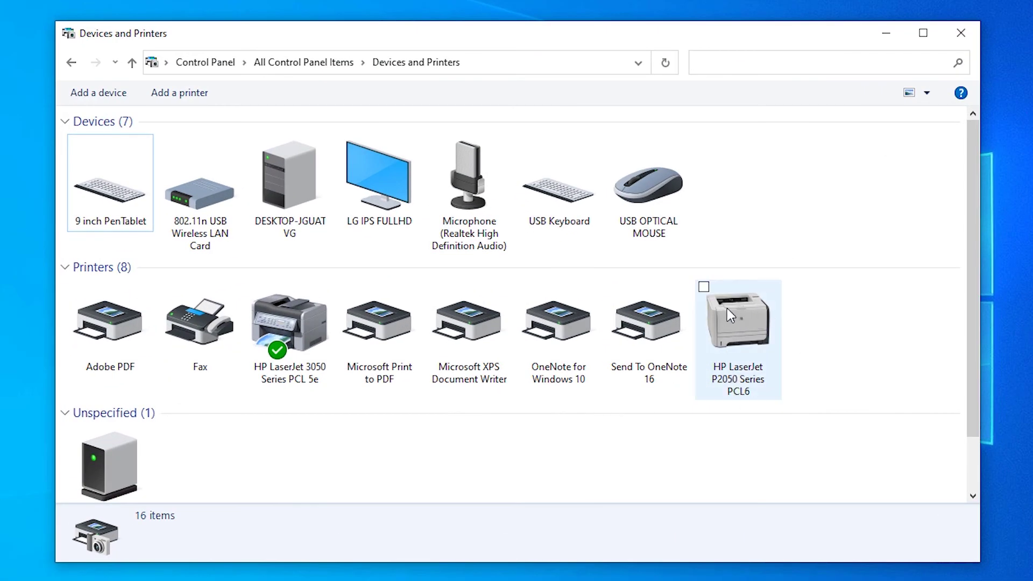